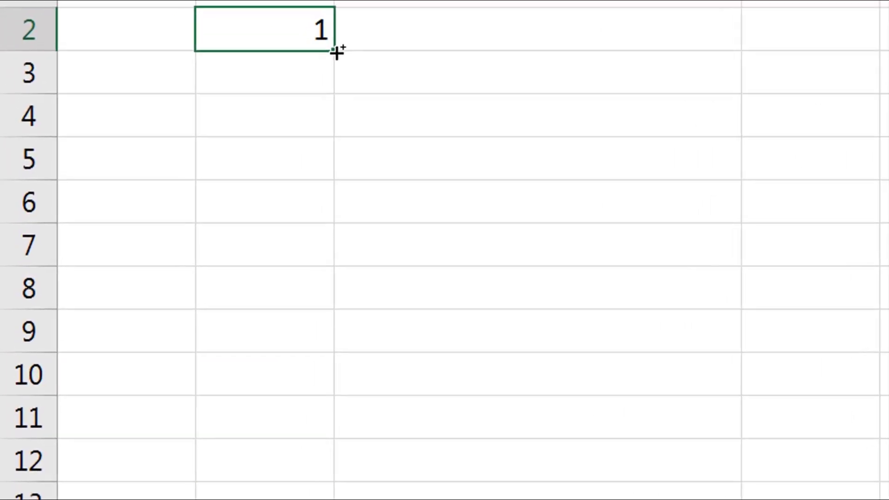
Step: Select cells around the sheet (G14, C6, H10, B4), typing >8.3 along the way
drag(336, 52, 334, 308)
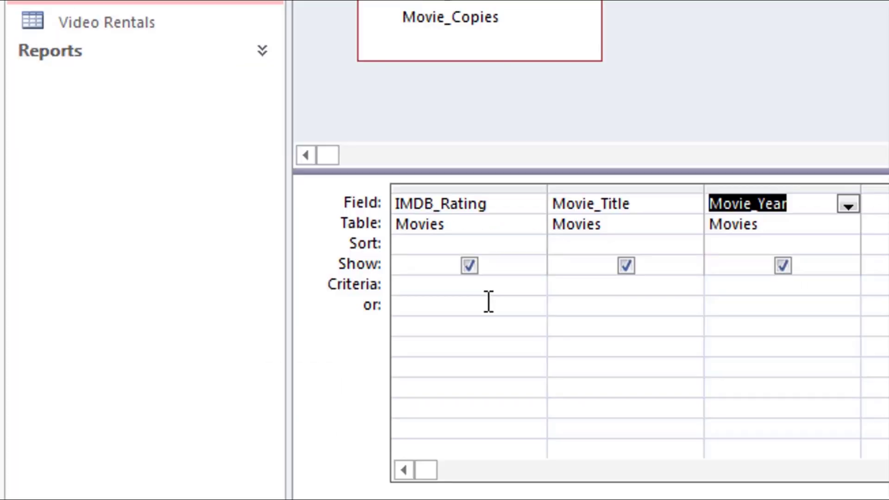
click(480, 292)
text(>8.3)
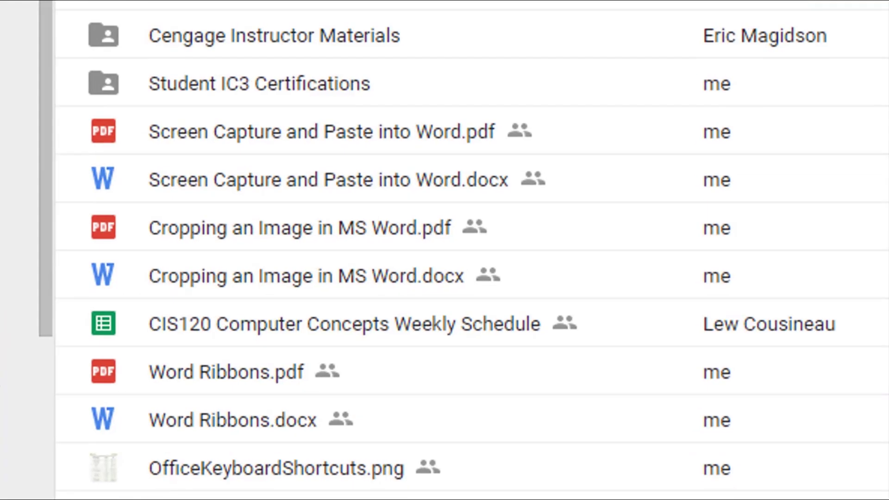
click(343, 194)
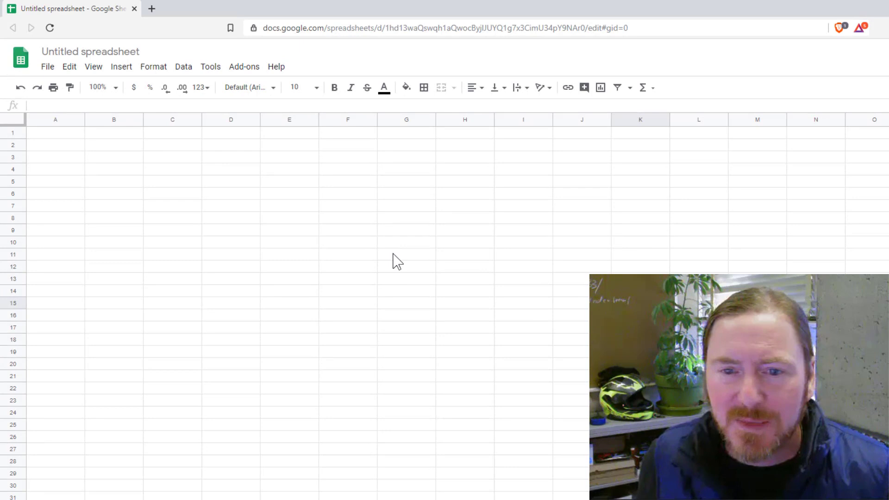
click(380, 292)
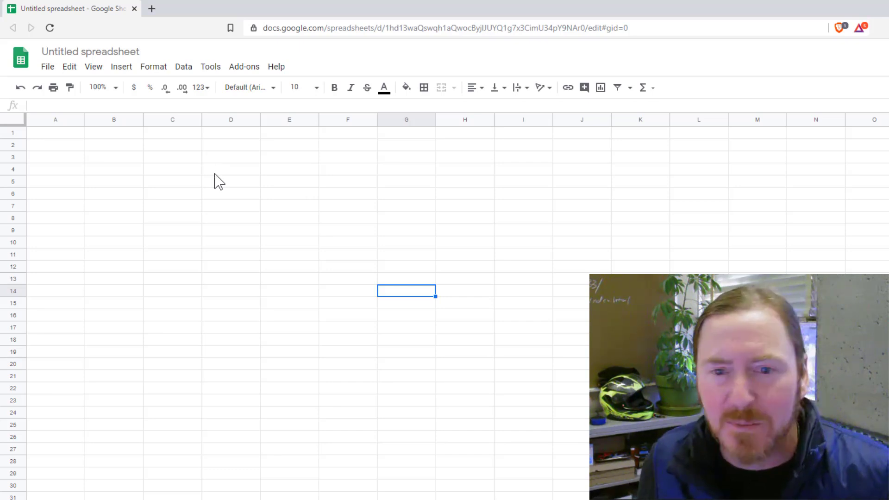
click(194, 193)
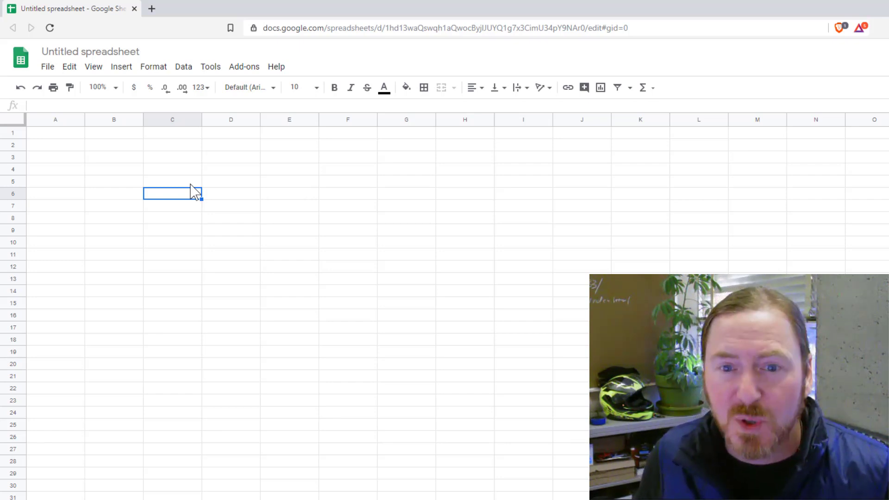
click(471, 245)
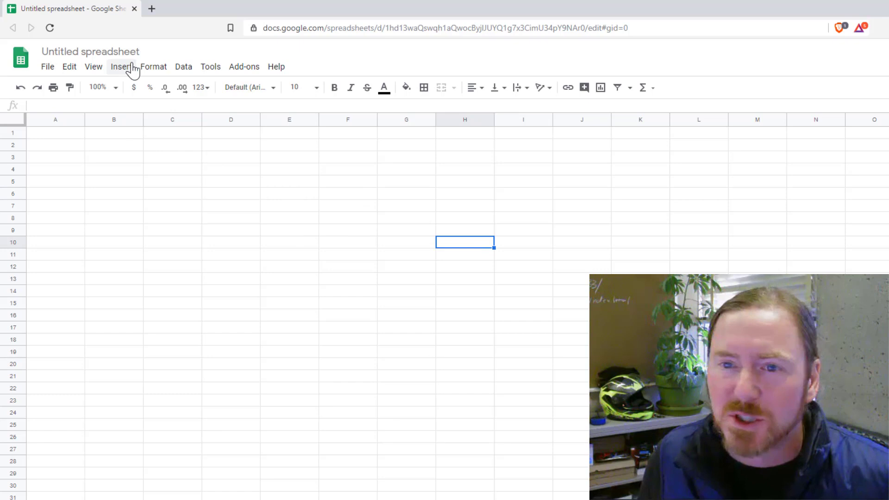
click(99, 166)
Step: Enter headers English, Italian in A1:B1 and English, Russian in D1:E1, then widen columns A–E
click(75, 133)
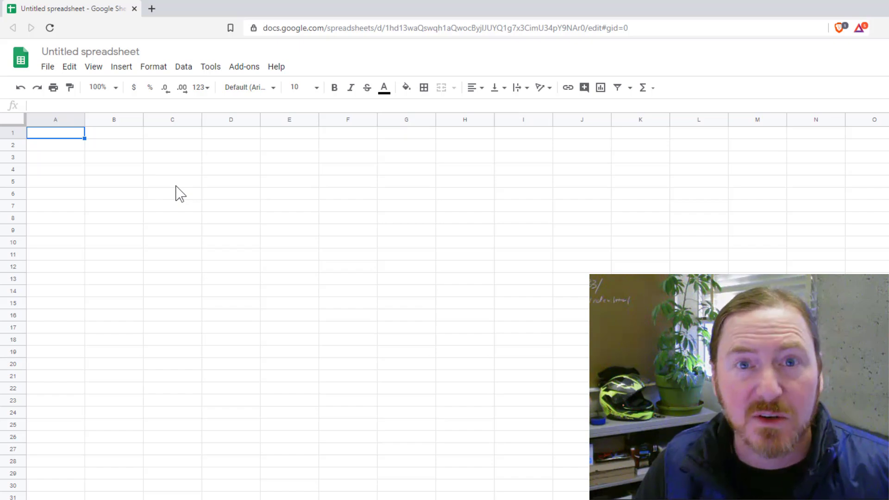
text(En)
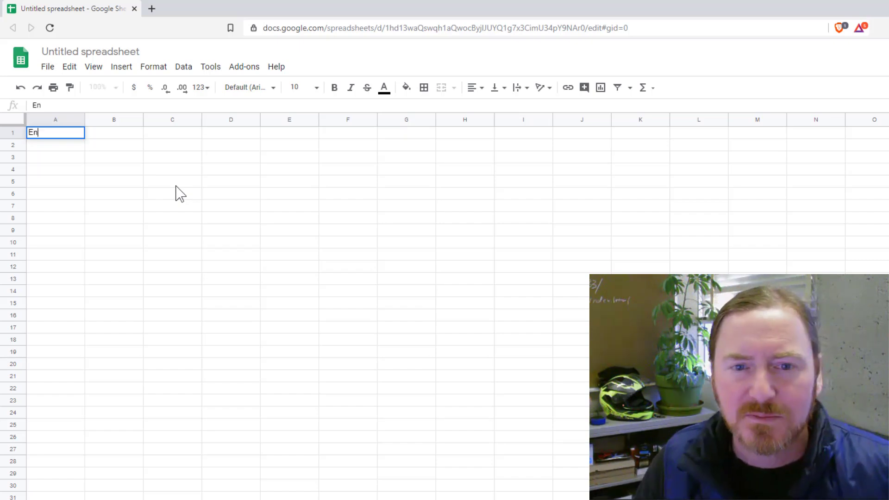
text(glish)
key(Tab)
text(I)
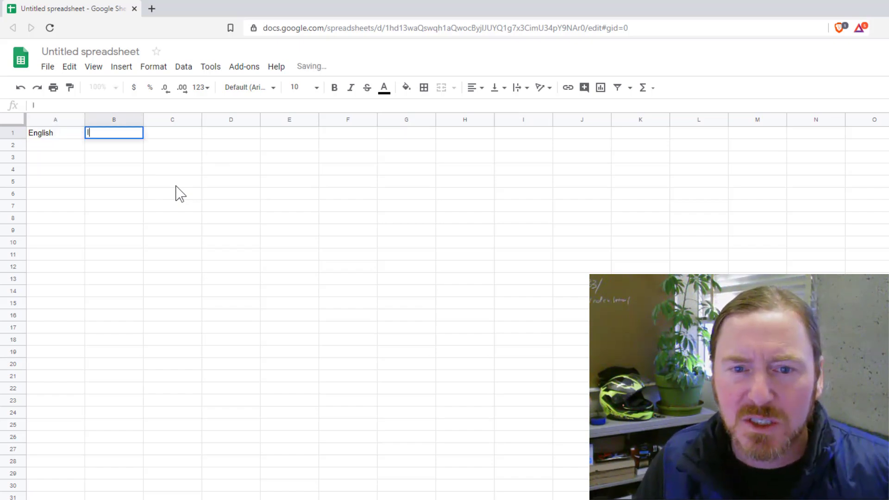
text(ialian)
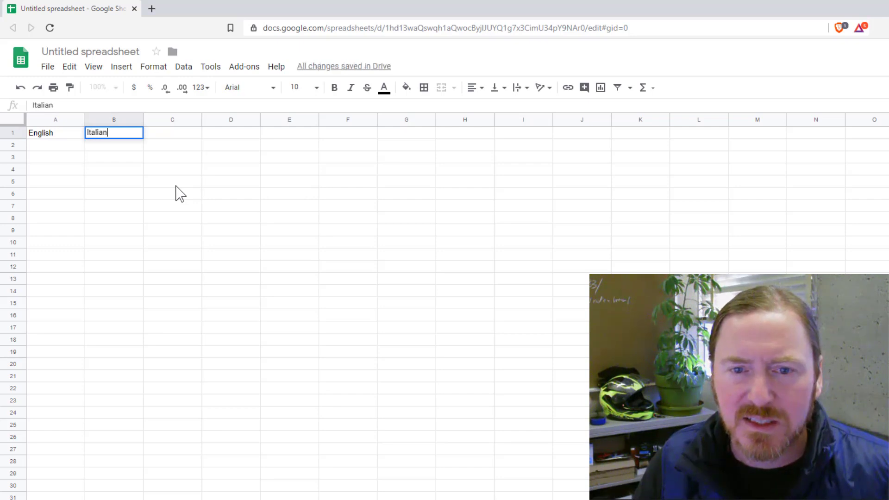
key(Tab)
key(Tab)
text(English)
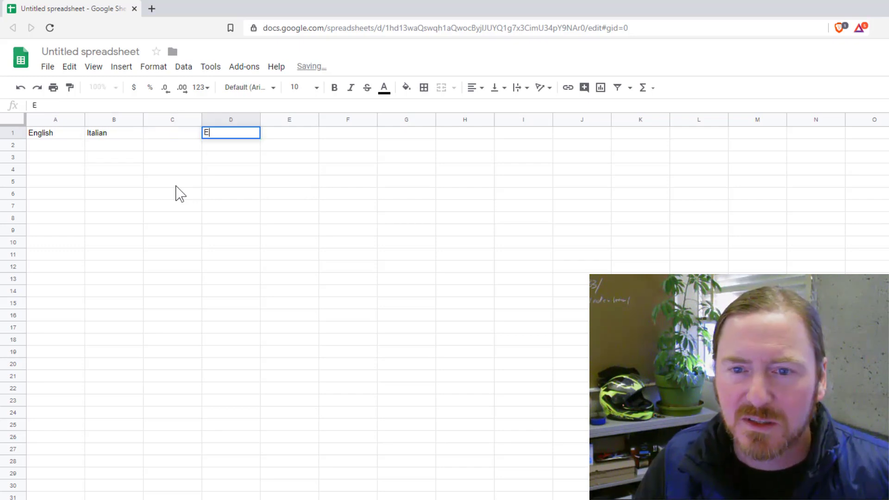
key(Tab)
text(Russian)
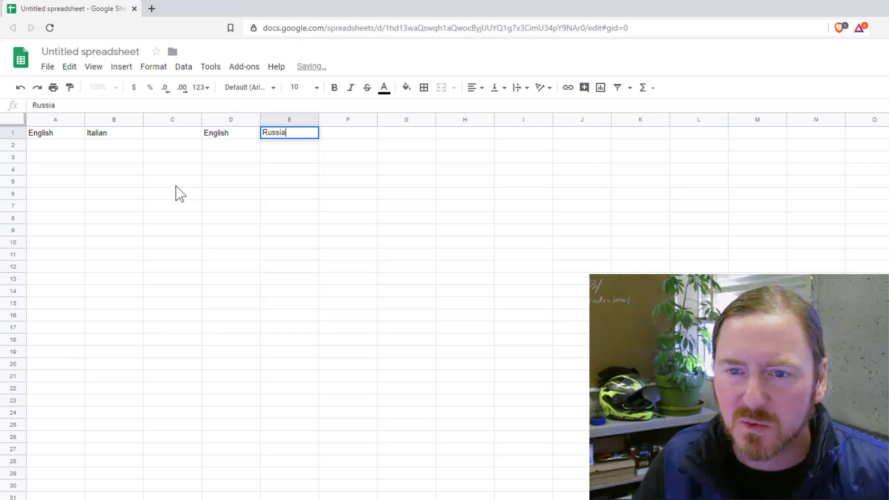
key(Return)
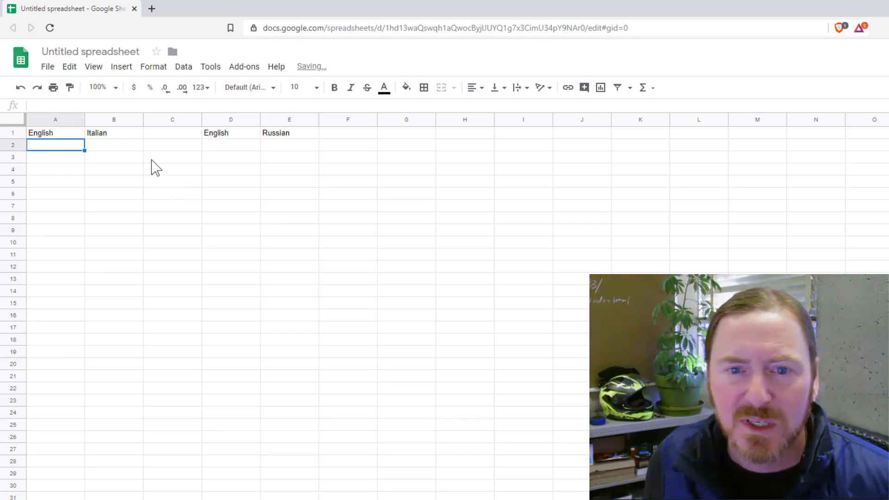
drag(60, 120, 301, 120)
click(224, 194)
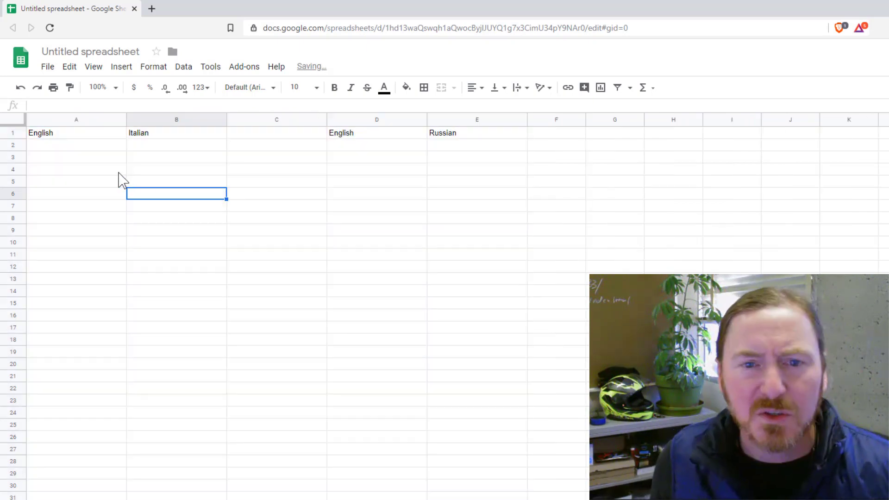
Step: List today, apple, car, truck, hello, how are you?, where is the hotel?, thank you, goodbye in A2:A10, then zoom in
click(103, 145)
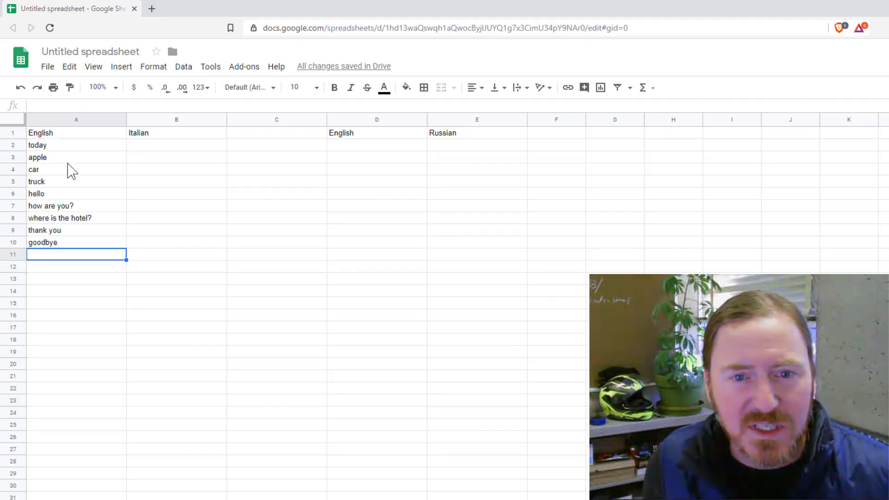
drag(82, 148, 75, 234)
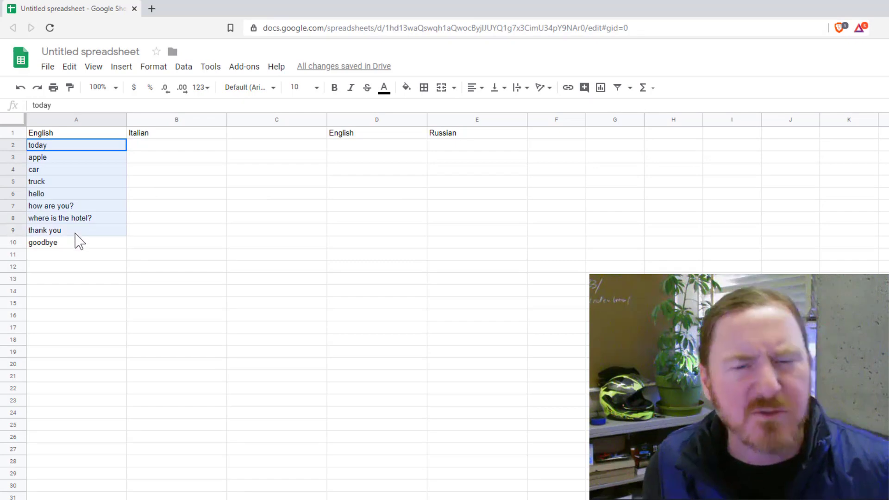
click(113, 242)
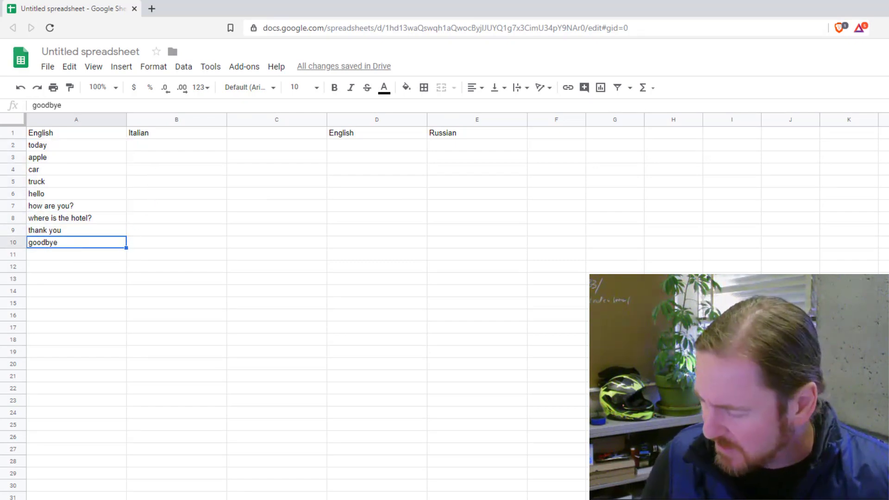
key(ctrl+plus)
key(ctrl+plus)
key(ctrl+plus)
key(ctrl+plus)
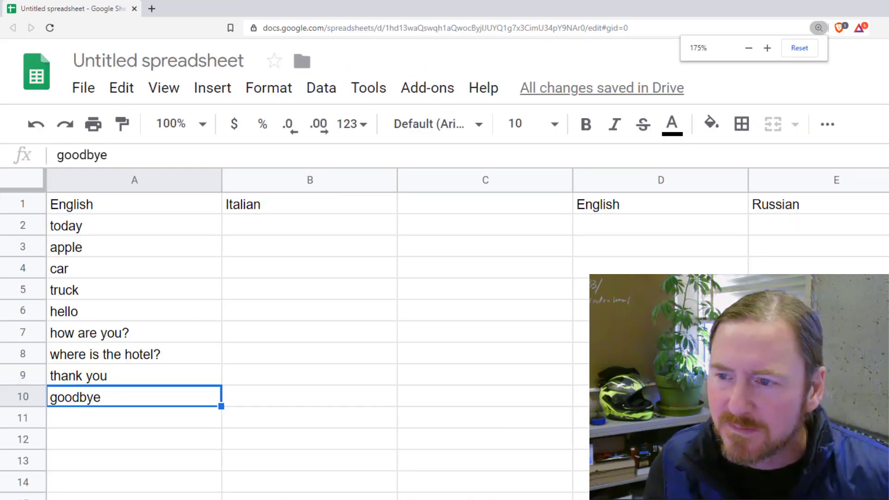
Step: Enter =GOOGLETRANSLATE(A2,"en","it") in B2 and fill it down to B10
click(472, 373)
click(273, 231)
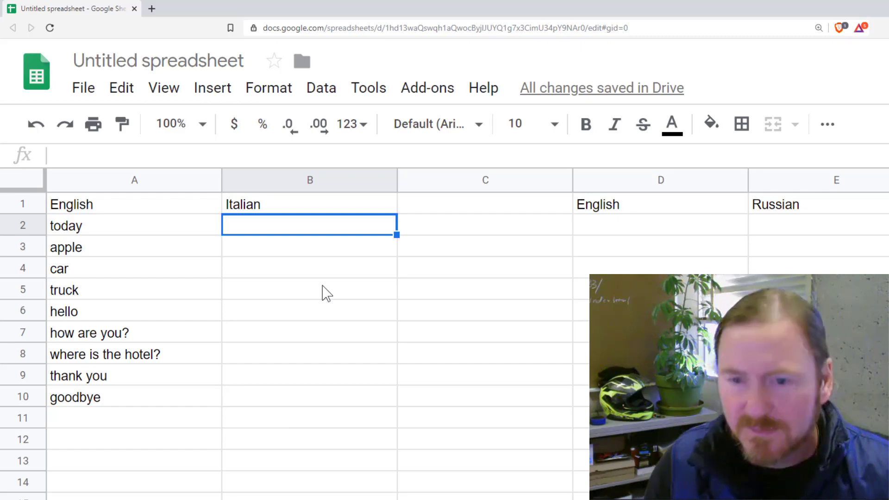
text(=)
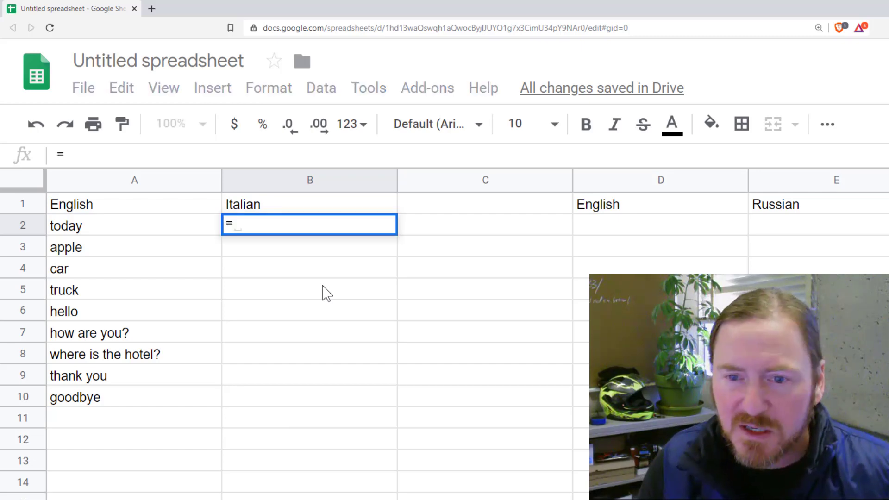
text(google)
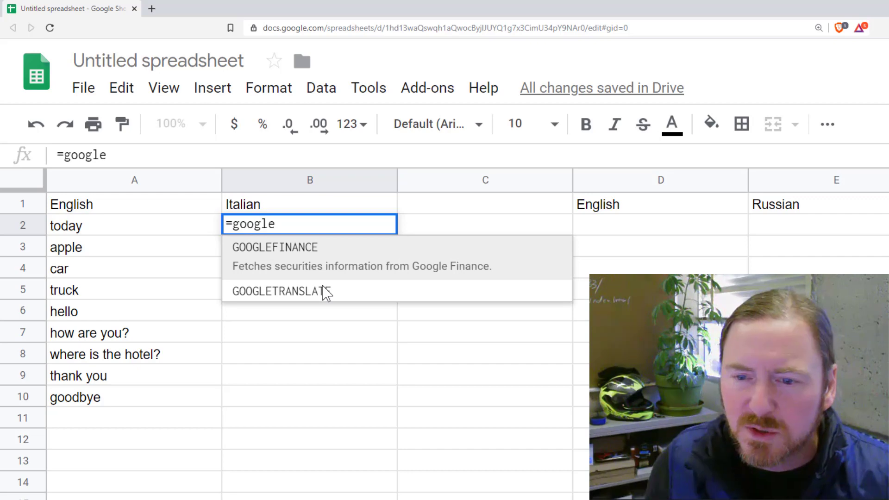
click(272, 276)
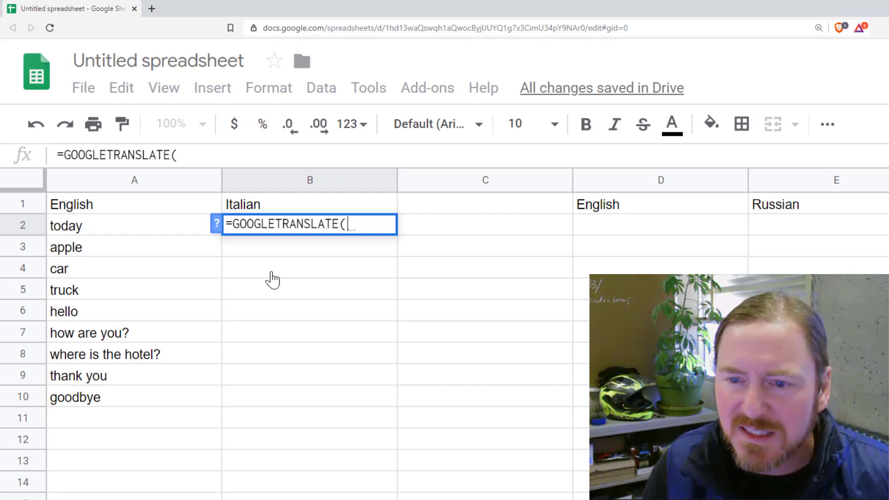
click(131, 233)
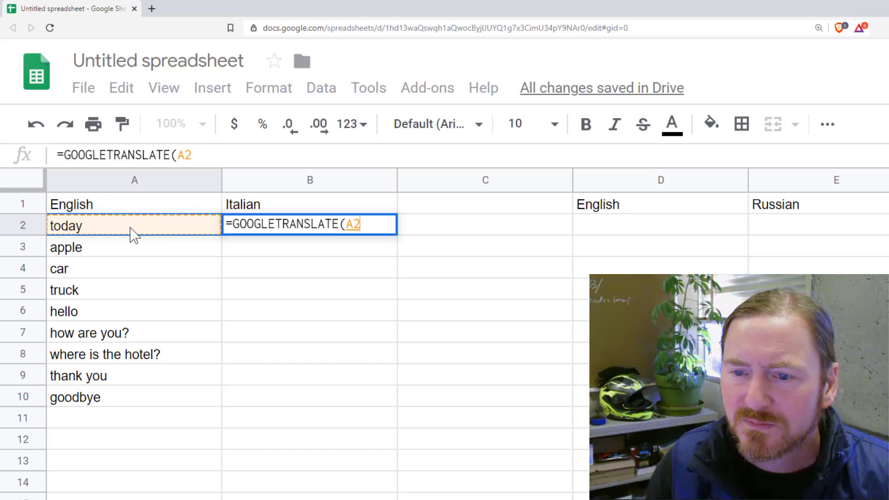
text(,")
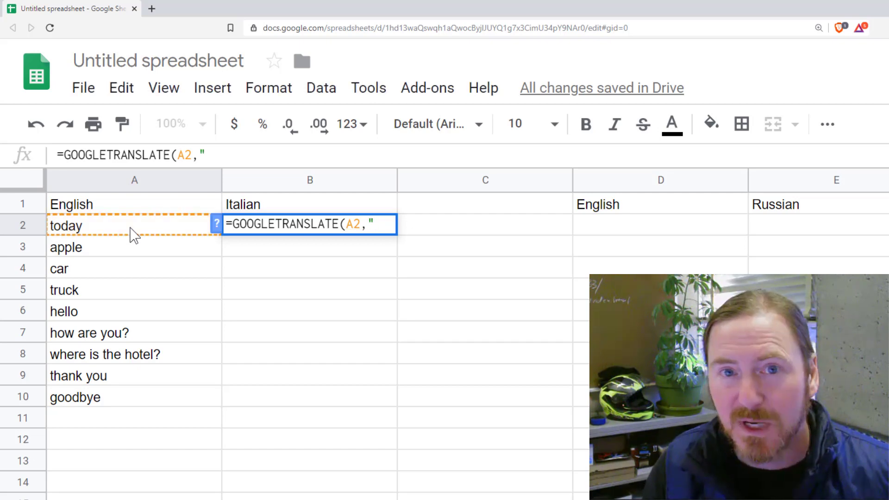
text(en)
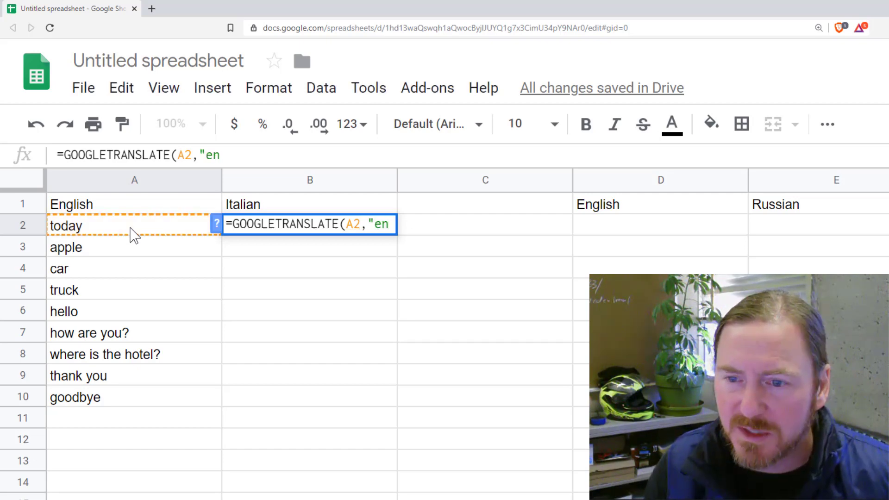
text(")
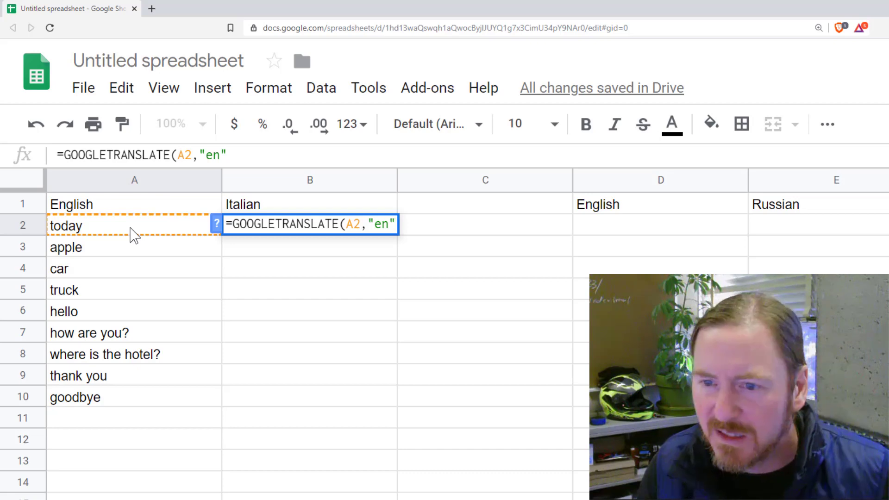
text(,")
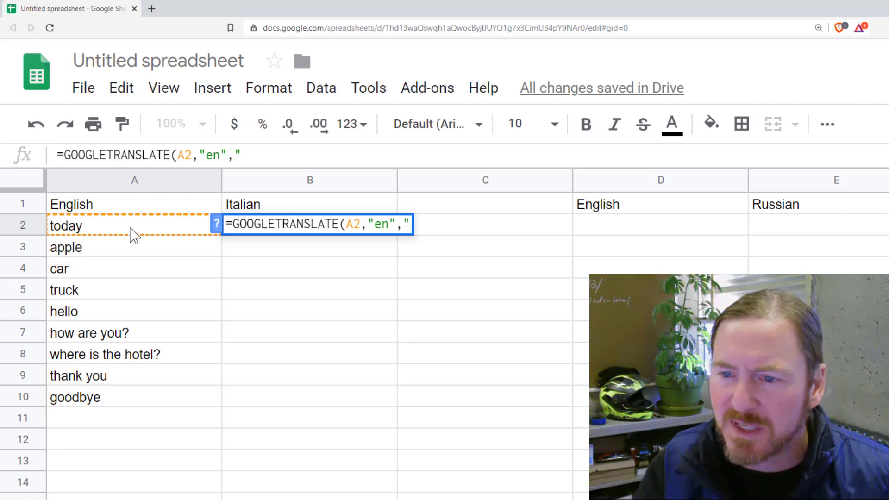
text(it"))
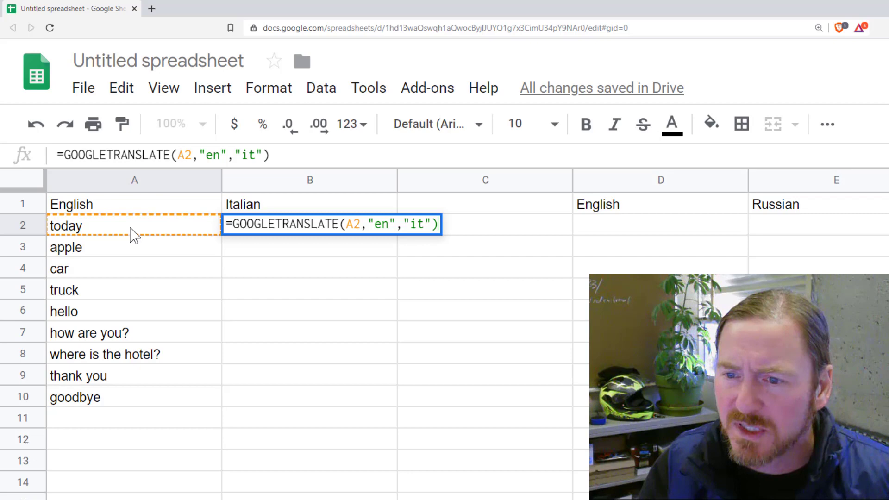
key(Return)
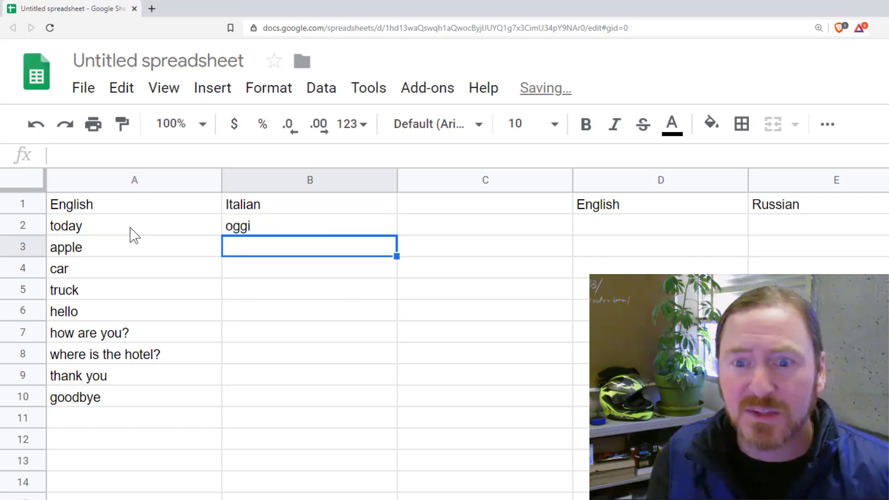
click(271, 230)
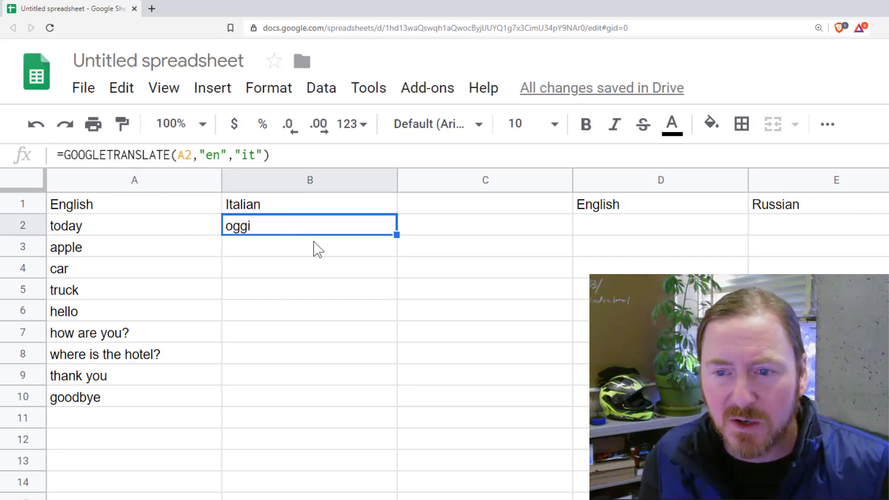
drag(393, 234, 386, 402)
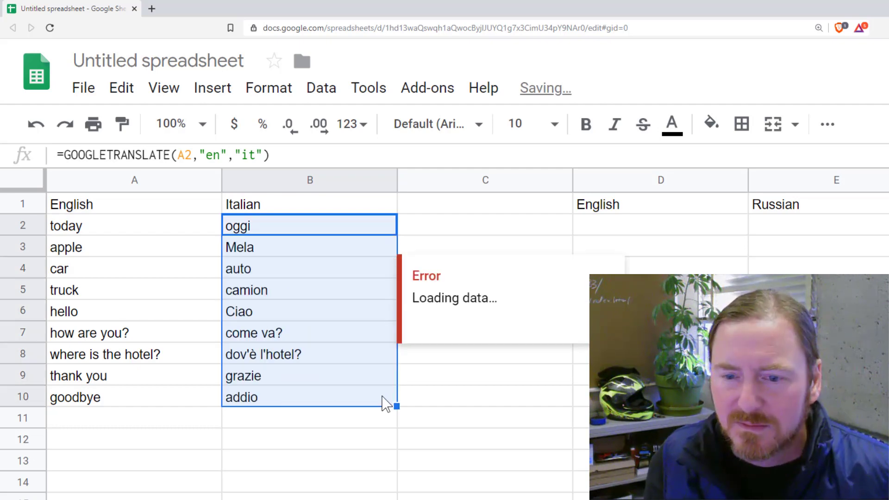
click(514, 396)
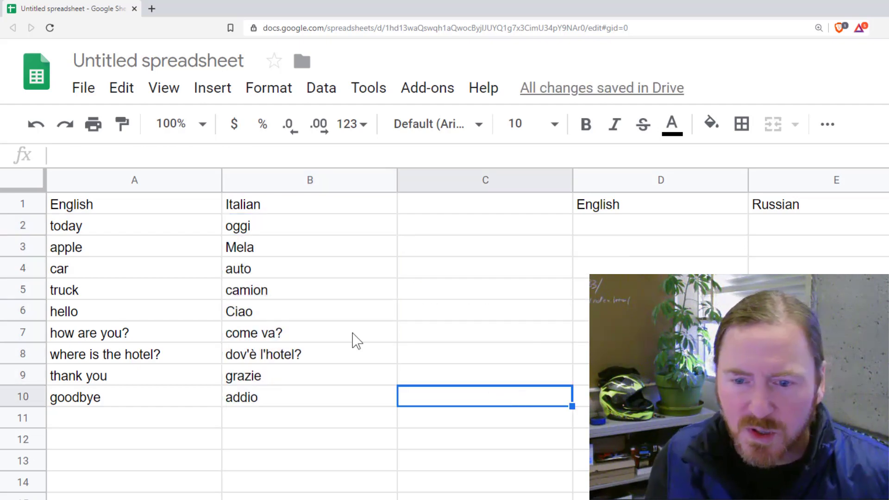
Step: Copy the English words in A2:A10 into D2:D10
drag(159, 226, 154, 397)
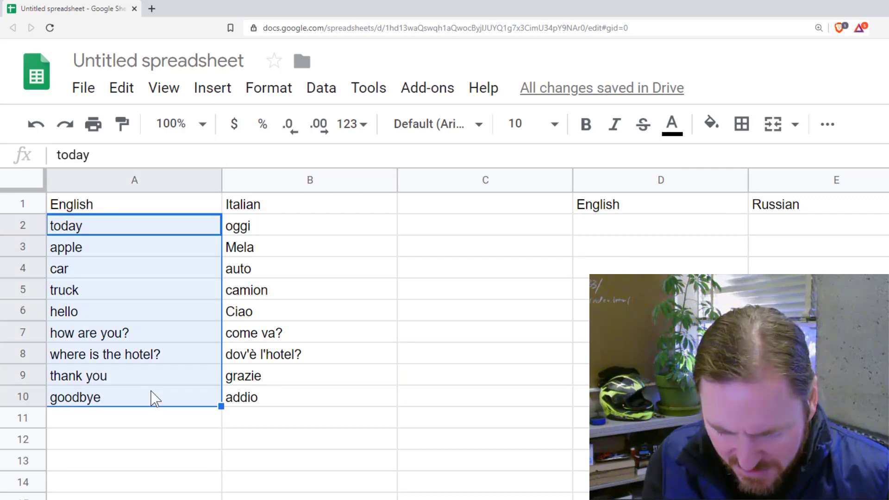
key(ctrl+c)
drag(625, 227, 620, 398)
key(ctrl+v)
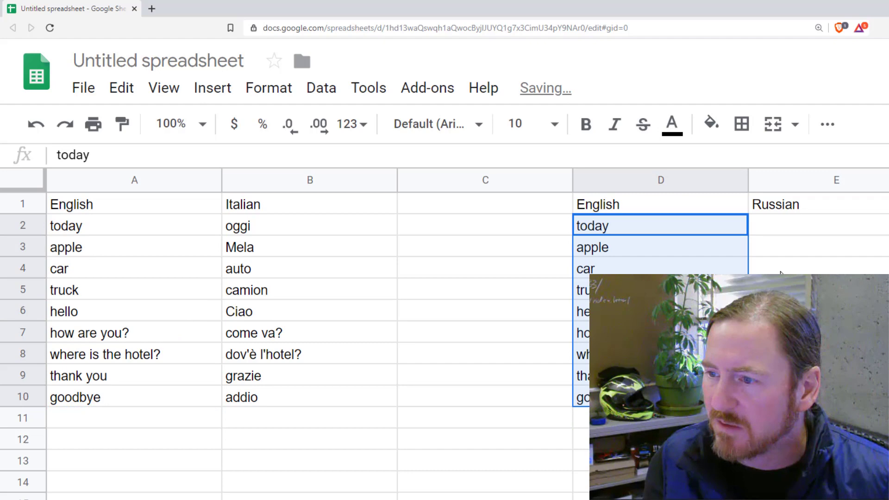
click(782, 230)
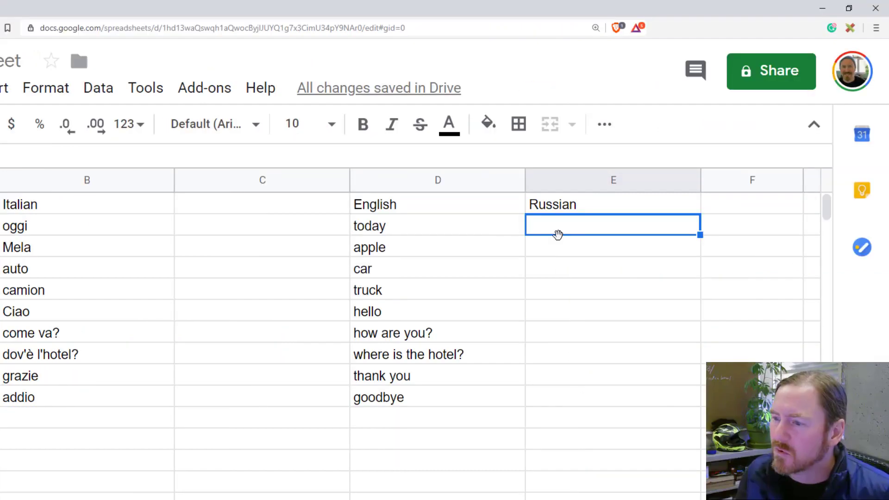
Step: Enter =GOOGLETRANSLATE(D2,"en","ru") in E2 so it shows сегодня
text(=)
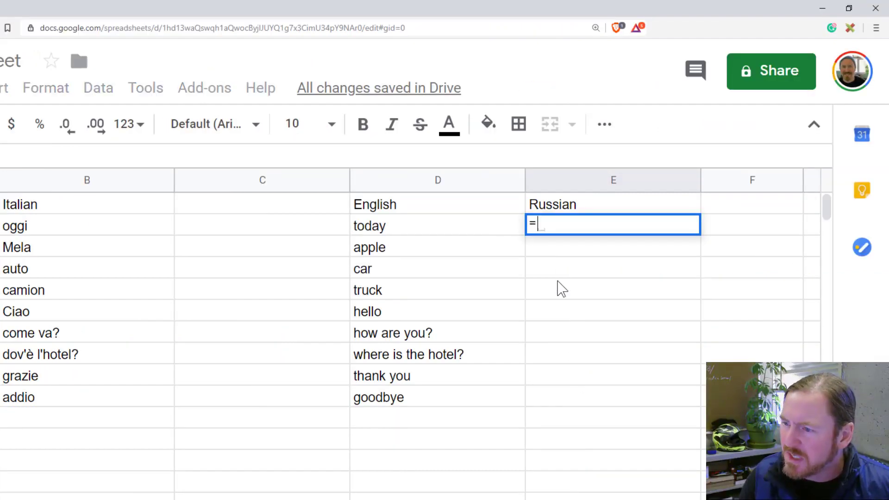
text(google)
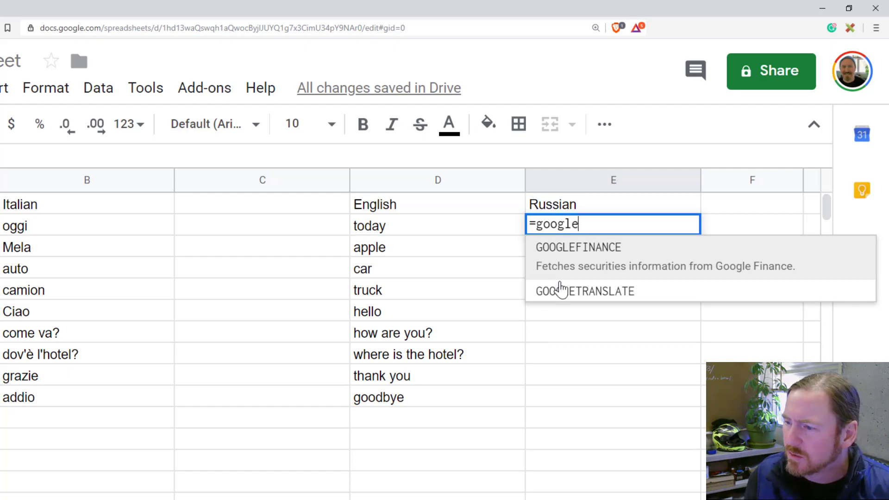
click(561, 292)
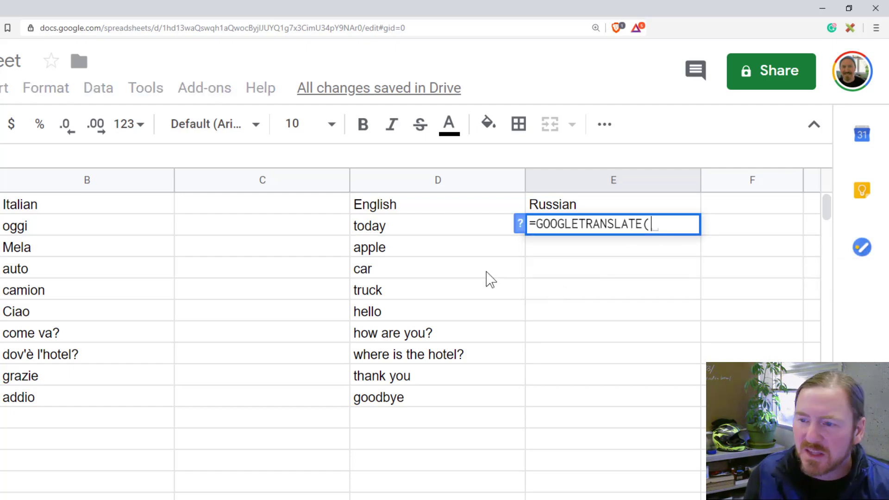
click(413, 235)
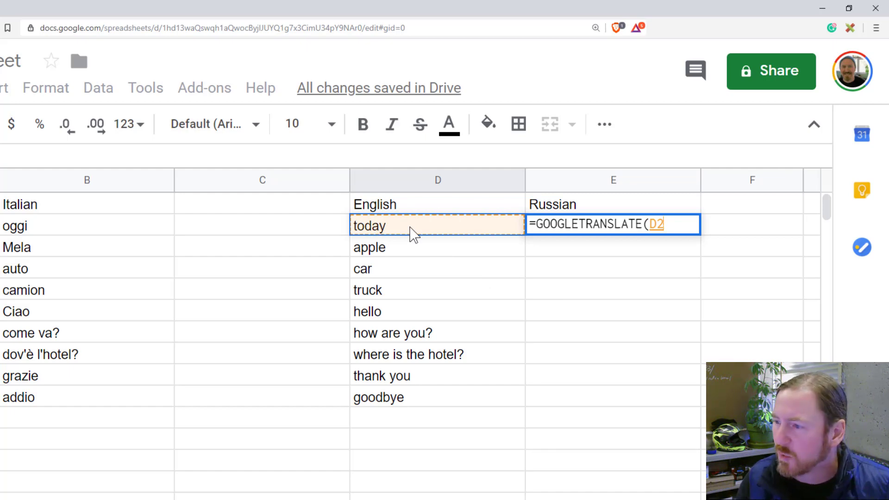
text(,"e)
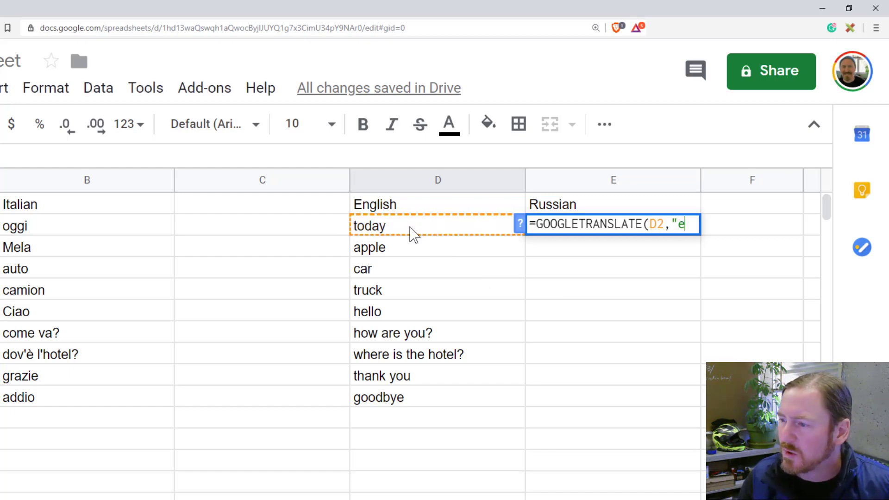
text(n",)
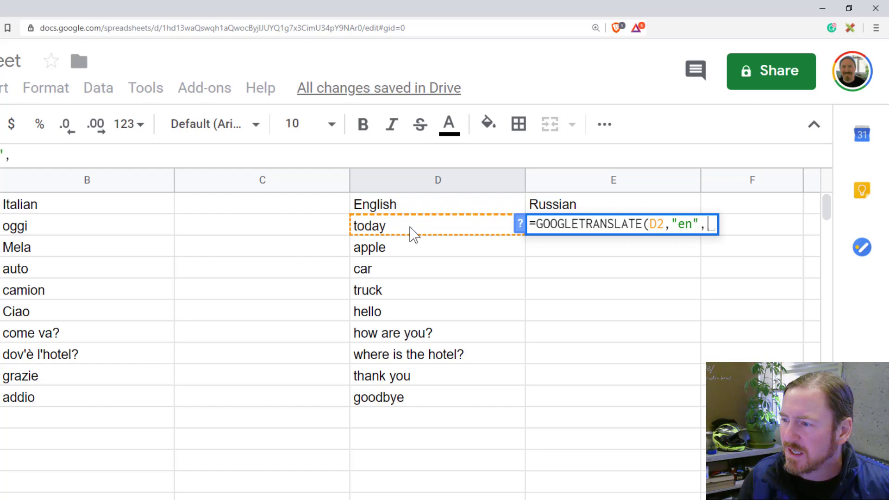
text("ru"))
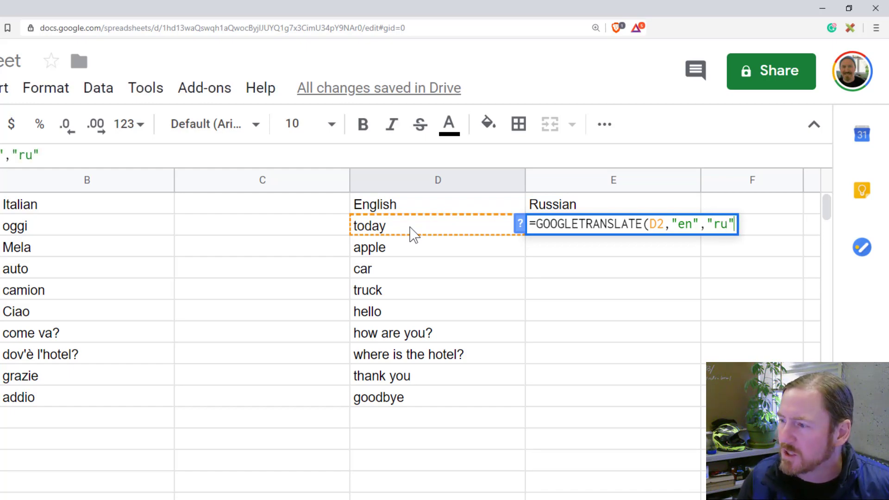
key(Return)
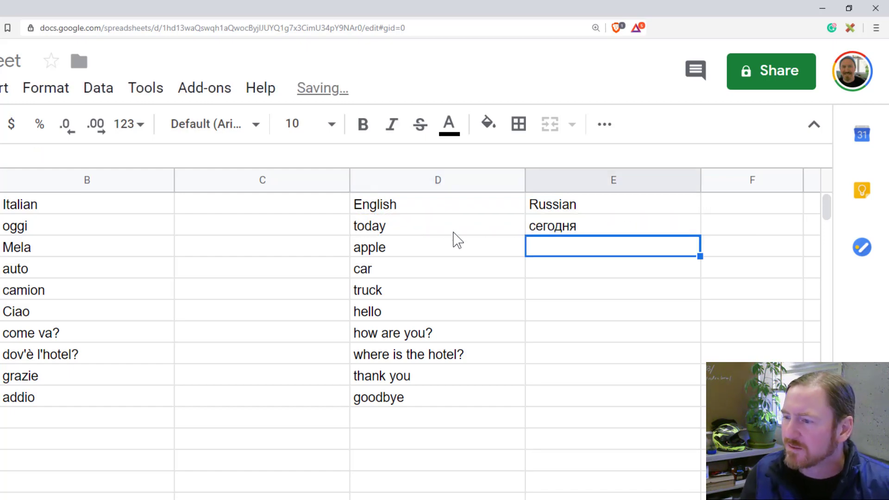
click(629, 233)
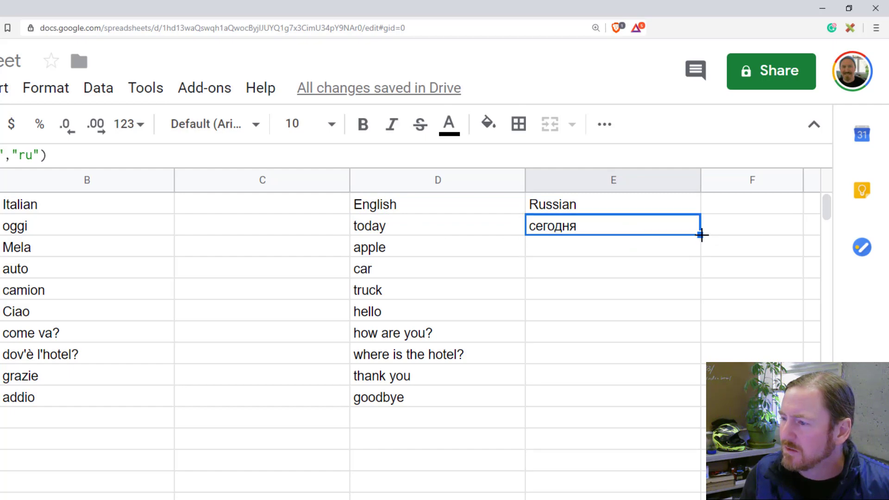
Step: Fill E2's Russian translation formula down to E10, then check B9's formula
drag(700, 235, 695, 396)
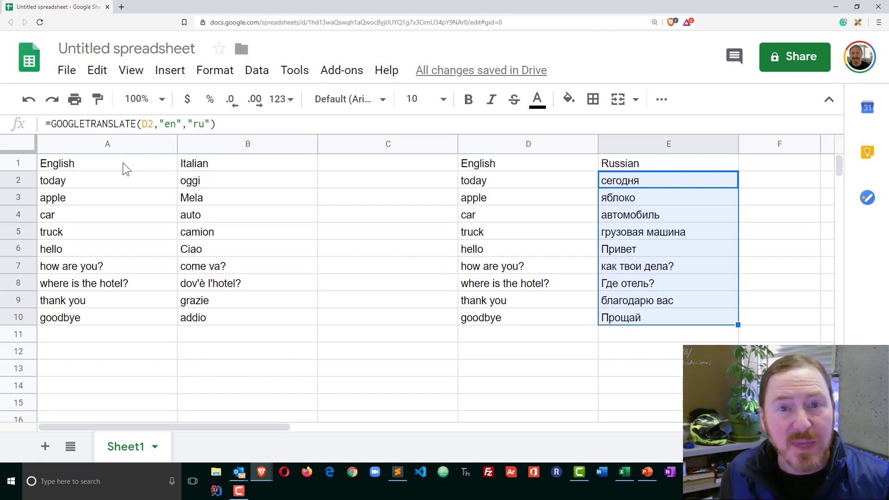
click(251, 298)
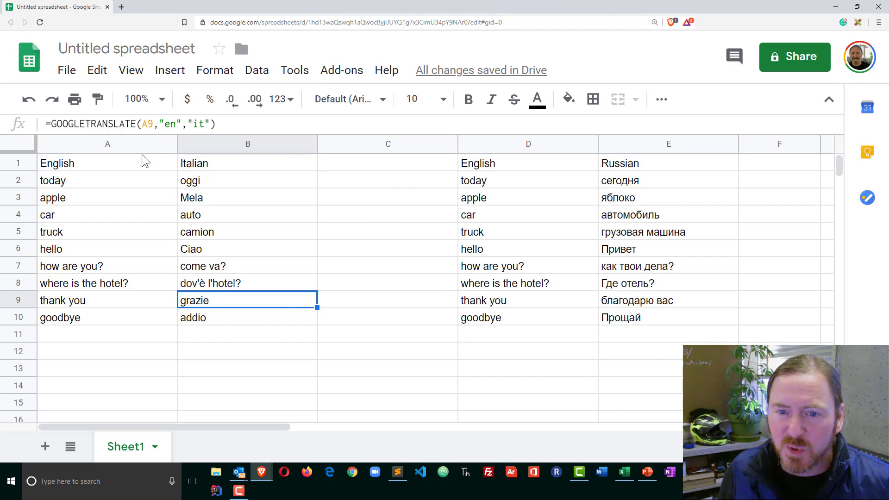
Step: Select rows 1–10 and drag a row border to make them all taller
drag(139, 146, 283, 146)
shift+click(650, 147)
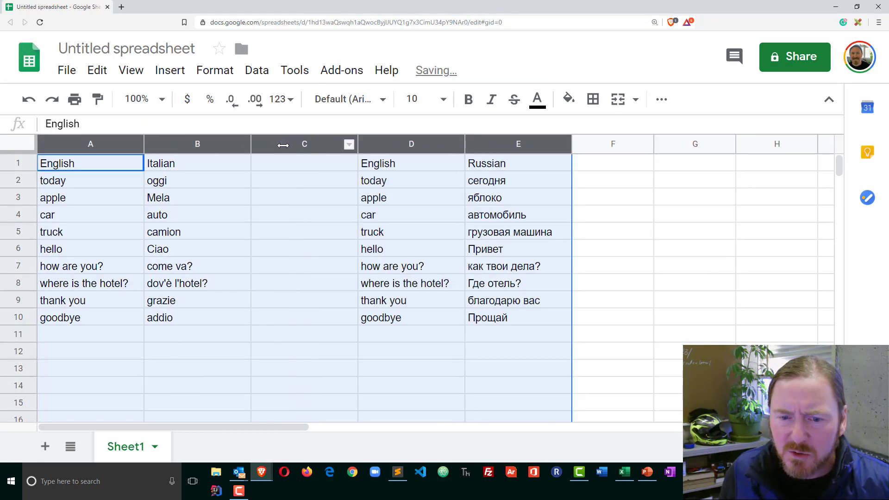
click(277, 267)
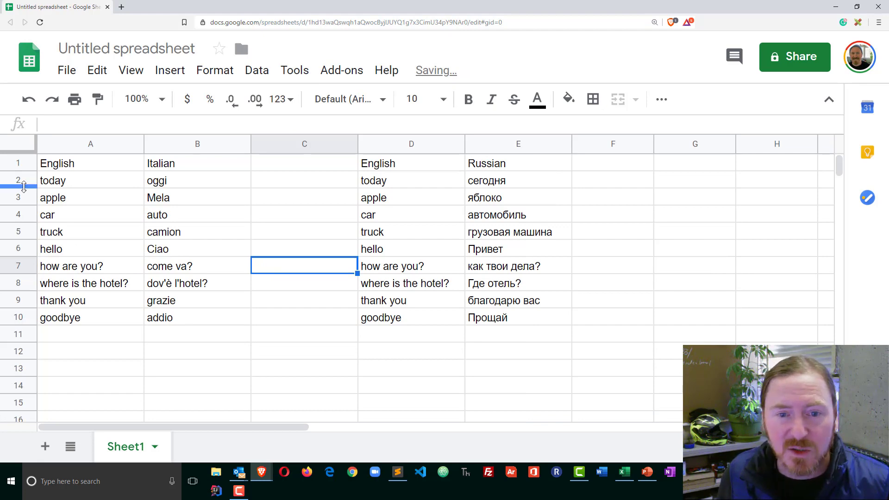
drag(18, 163, 17, 321)
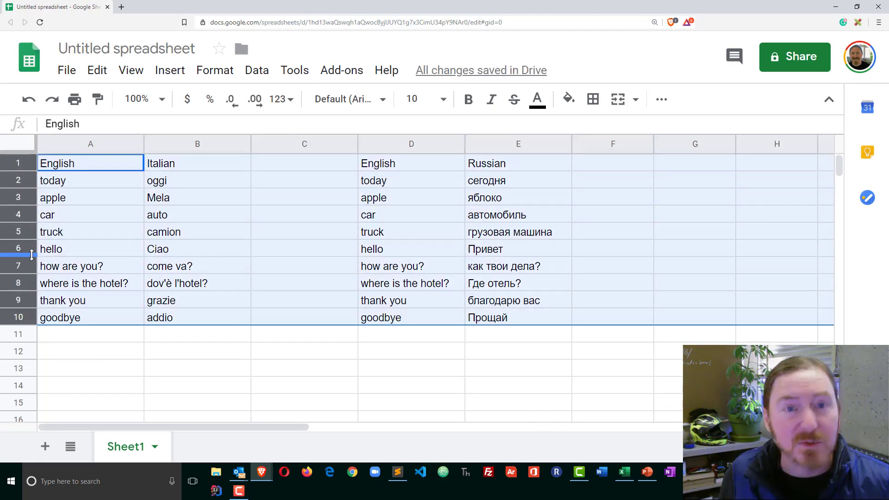
click(92, 238)
drag(18, 163, 17, 319)
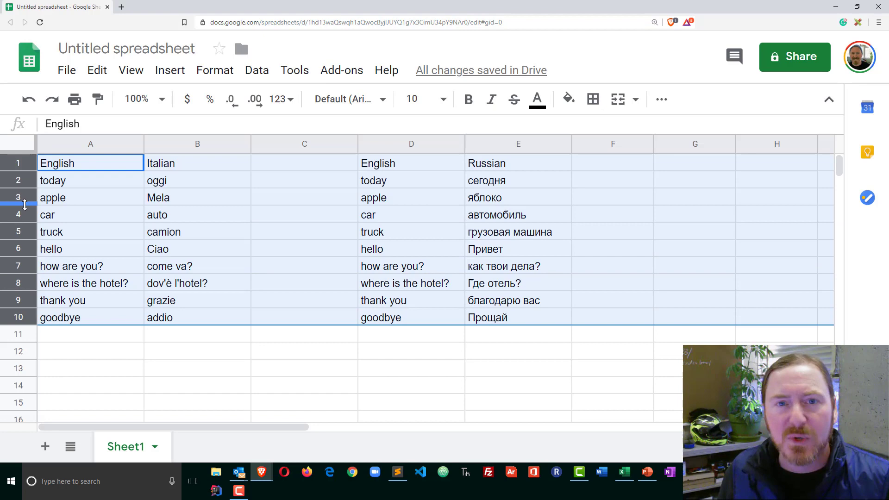
drag(25, 204, 28, 217)
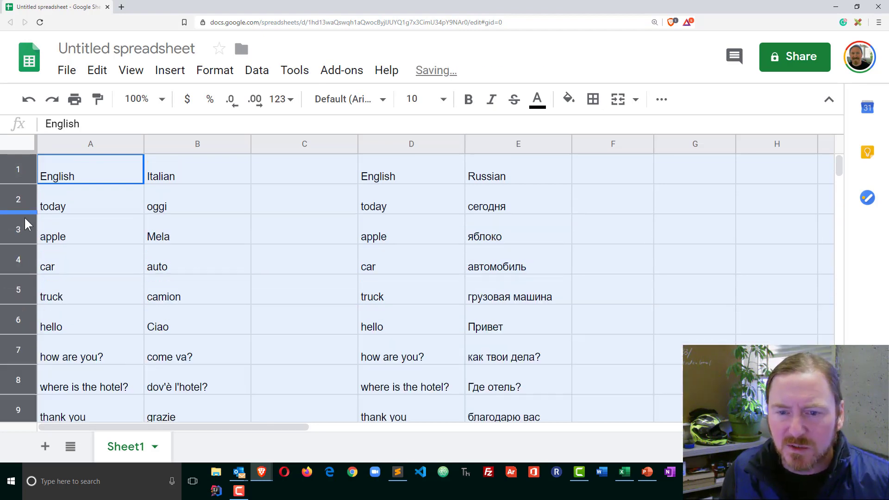
click(248, 263)
drag(93, 170, 507, 326)
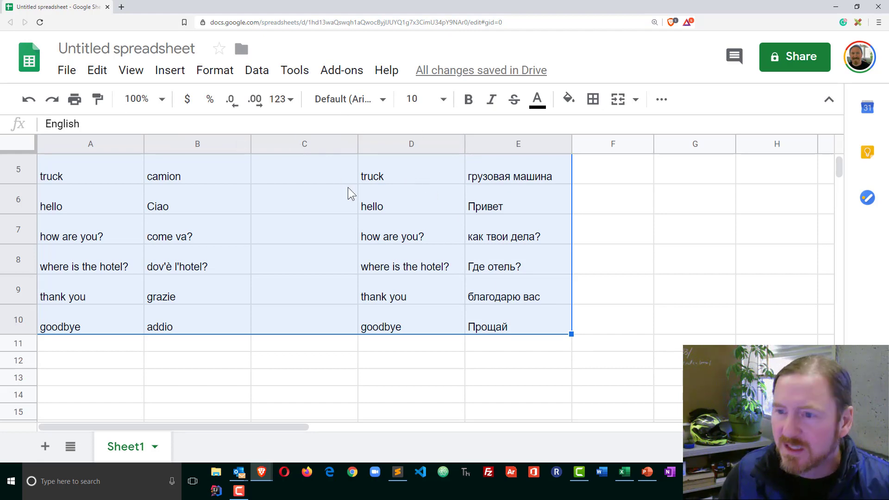
Step: Set the table's vertical alignment to Middle
key(ctrl+minus)
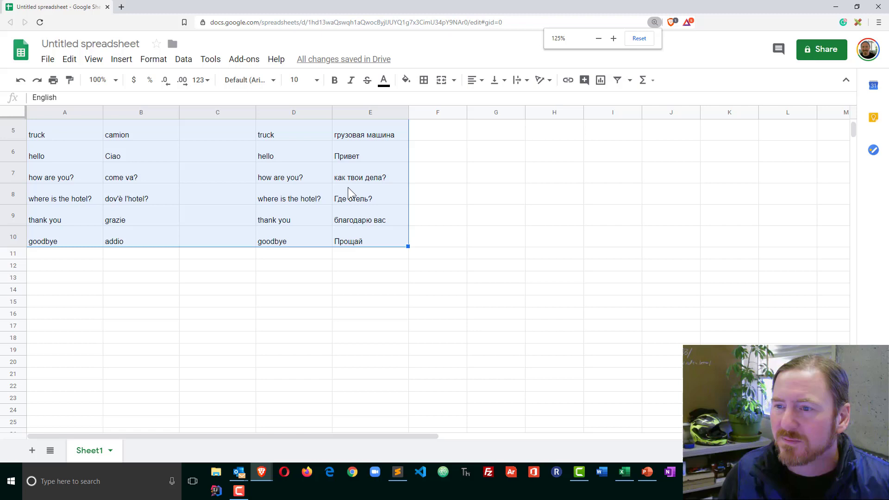
click(498, 80)
click(509, 96)
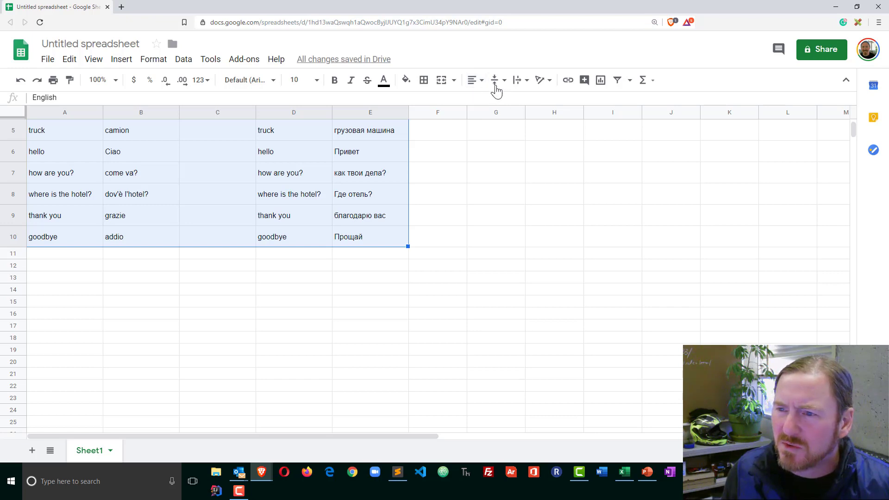
scroll(459, 227, up, 3)
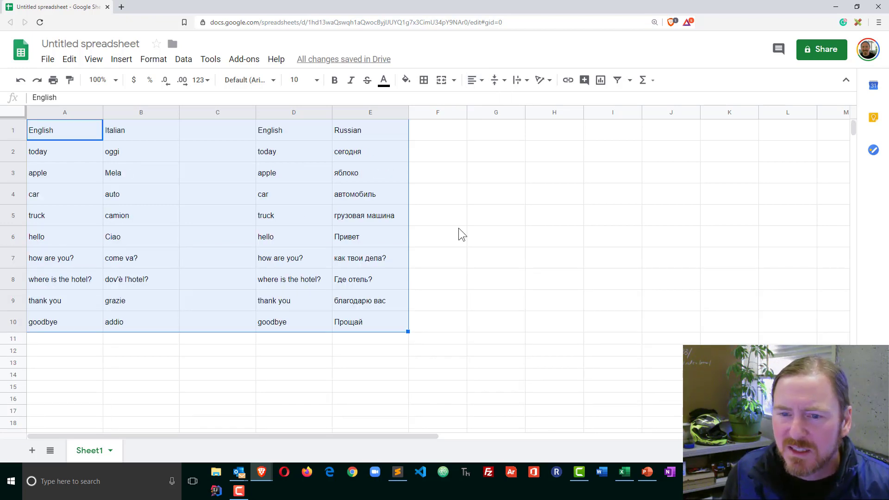
click(331, 257)
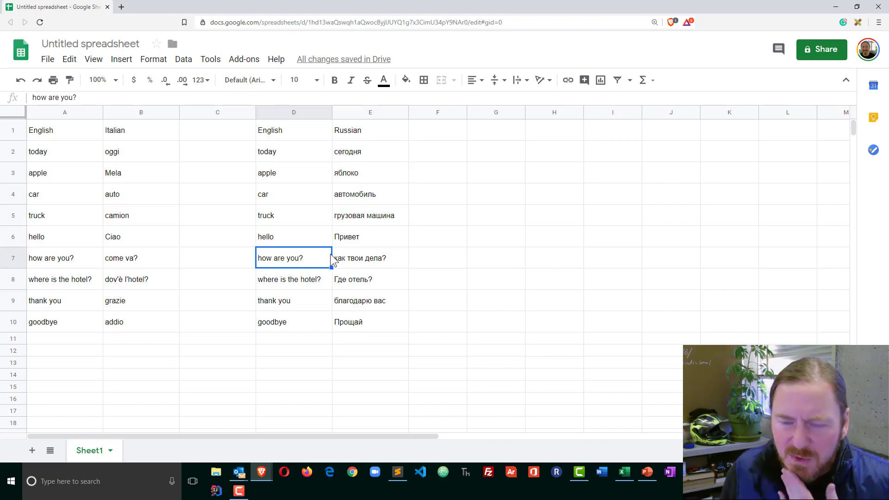
Step: Apply All borders to A1:E10
drag(62, 133, 342, 326)
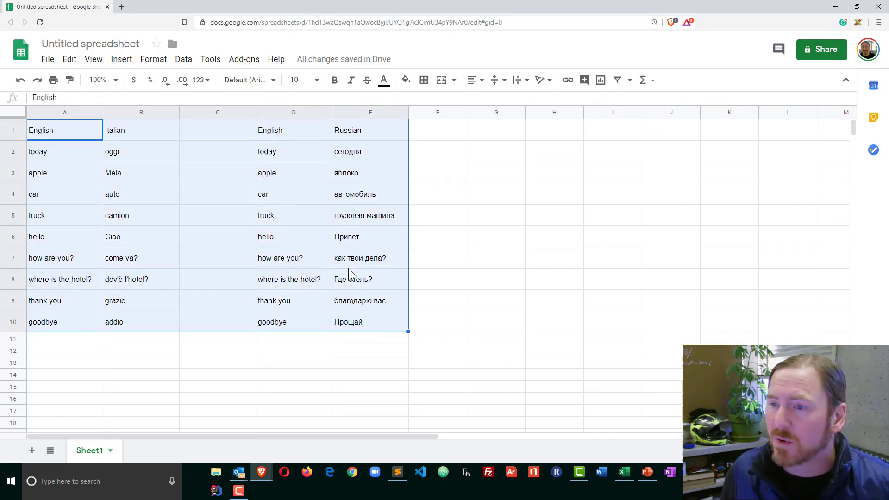
click(420, 82)
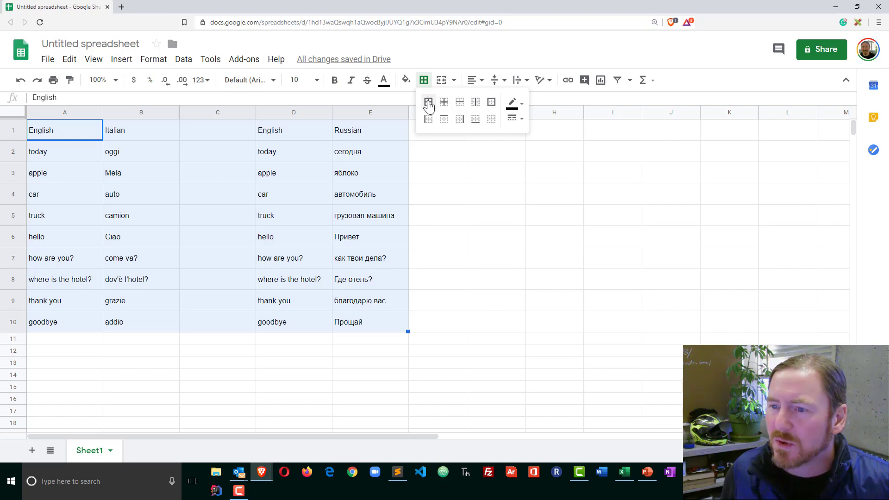
click(428, 103)
click(431, 213)
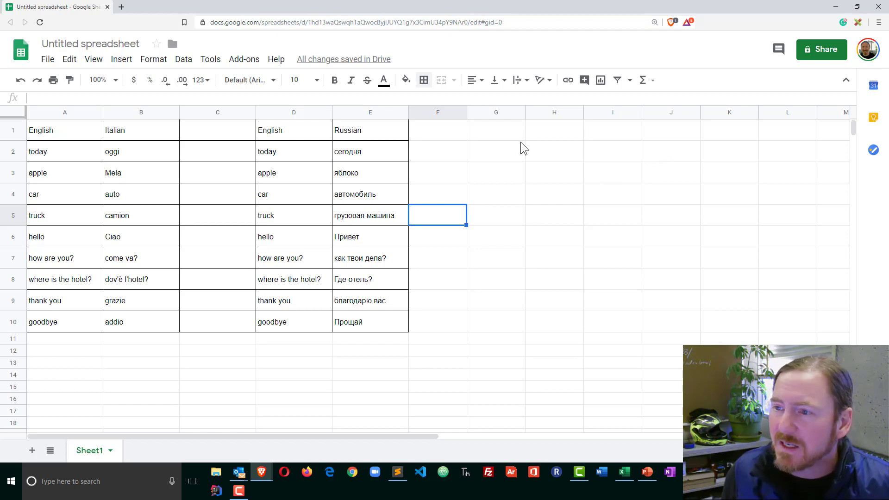
Step: Set print settings to landscape with a custom 125% scale, after trying other scale options
click(53, 80)
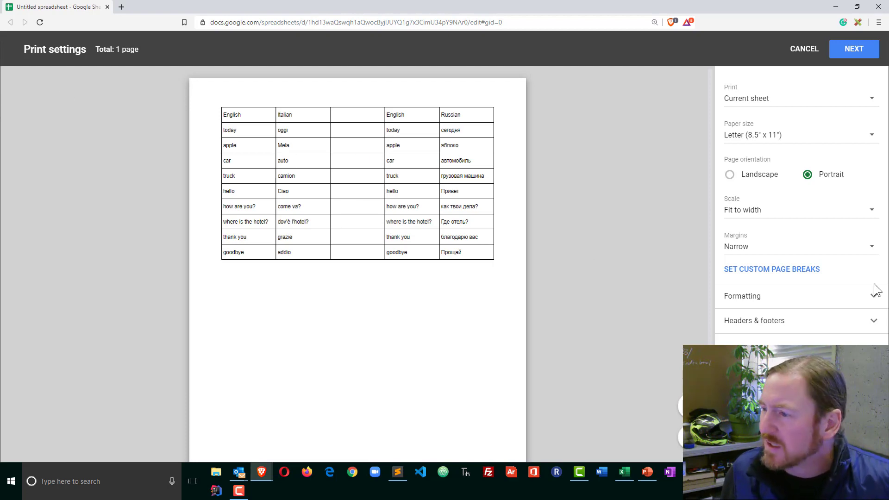
click(728, 175)
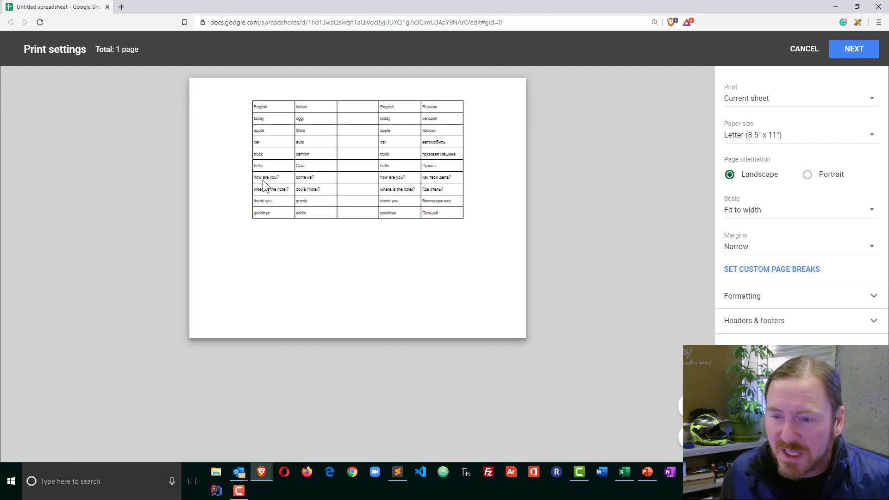
click(752, 216)
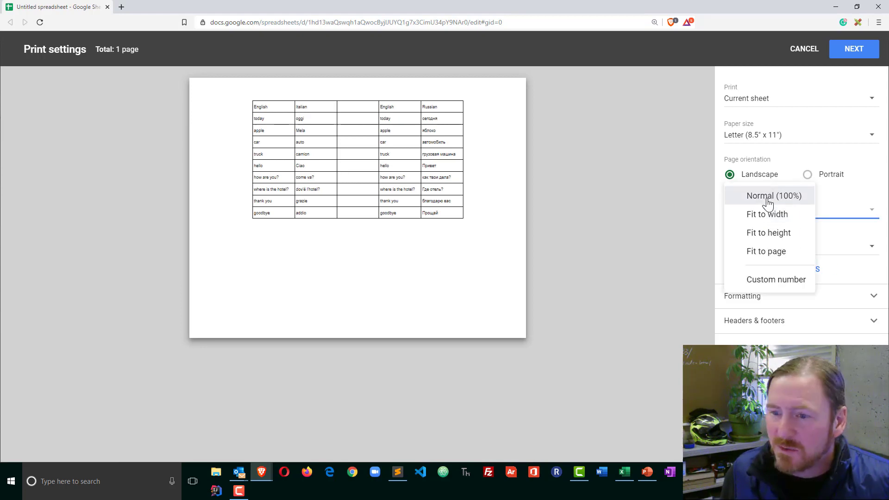
click(767, 200)
click(757, 214)
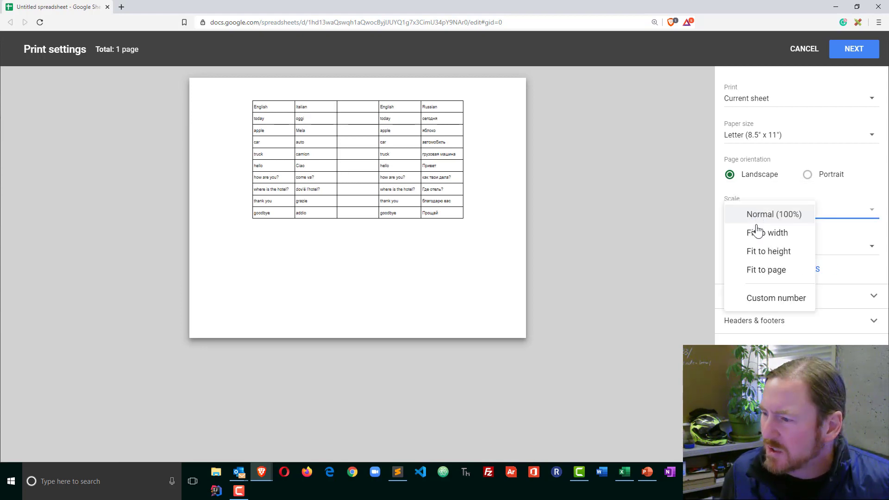
click(758, 250)
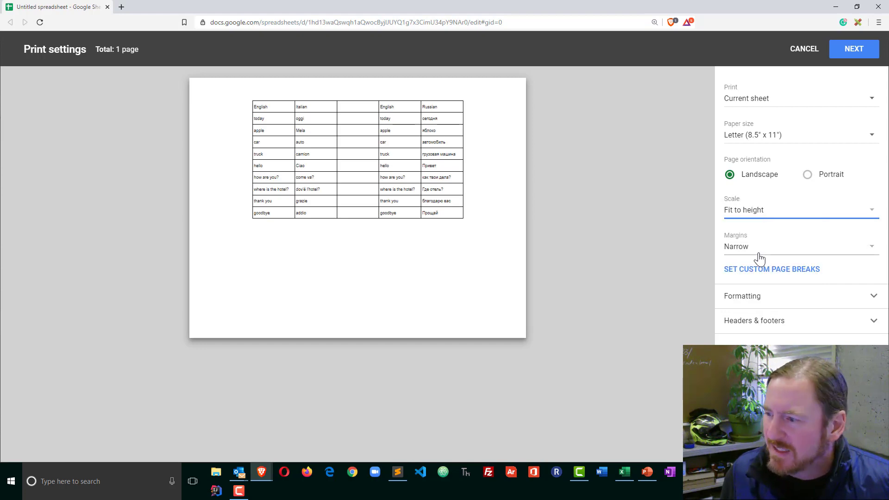
click(755, 219)
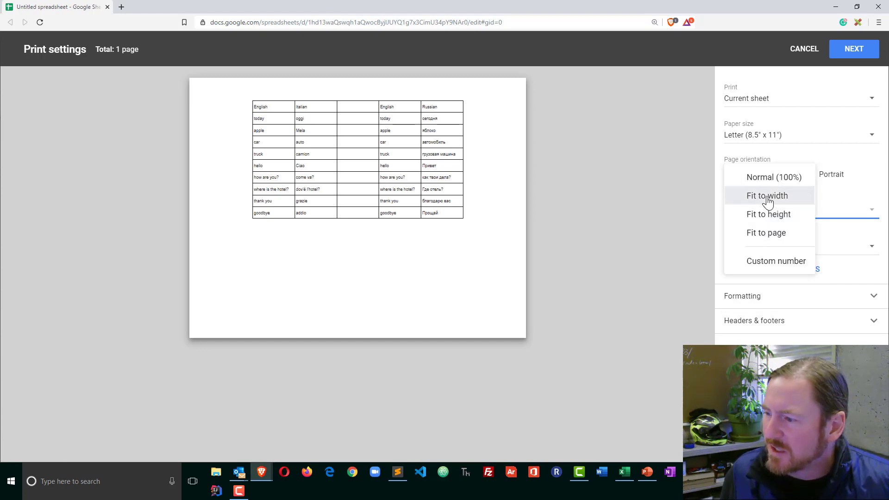
click(768, 197)
click(740, 211)
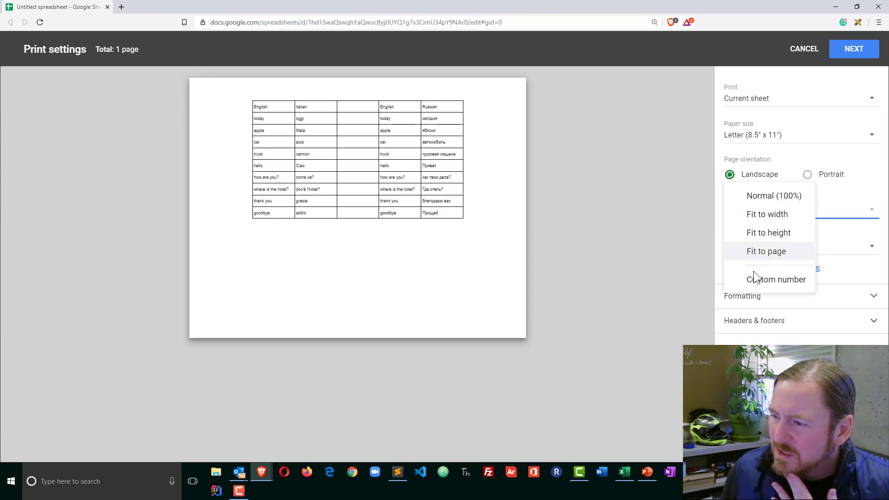
click(758, 280)
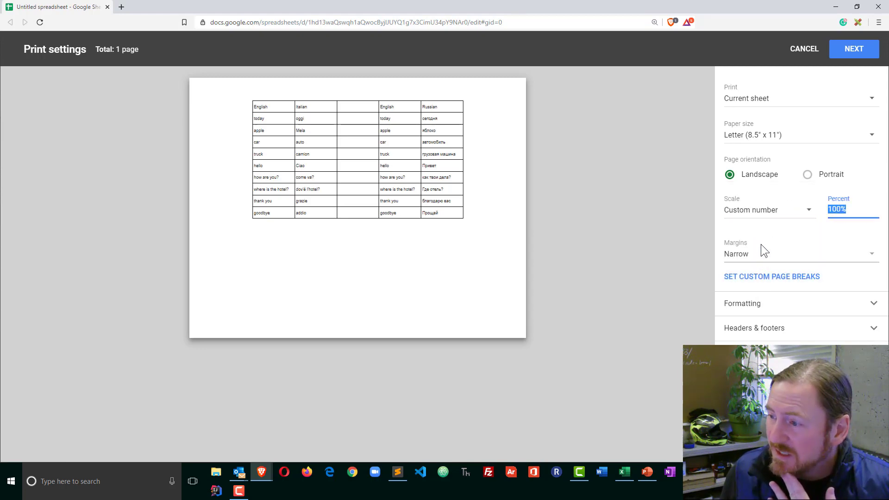
text(125)
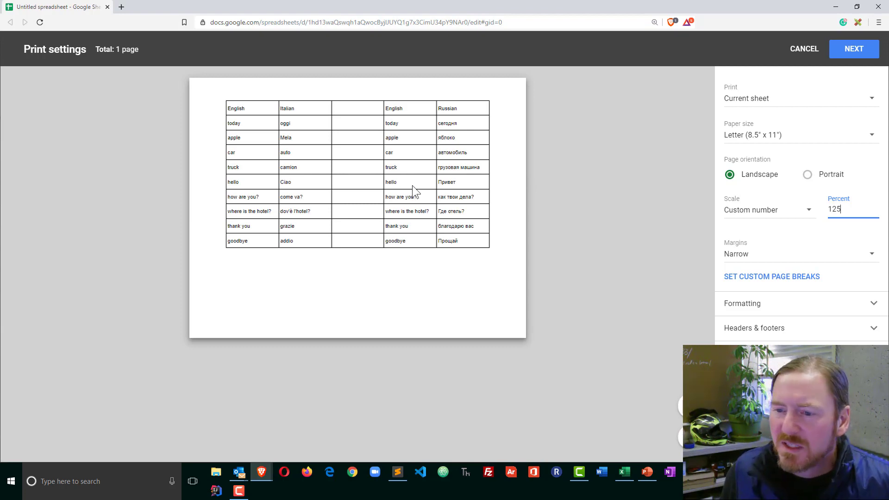
click(805, 50)
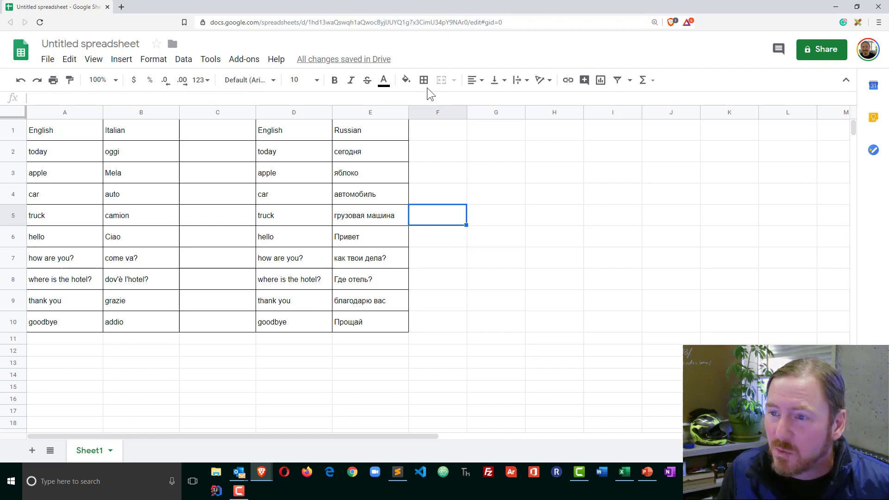
Step: Reopen print settings and switch the page orientation to portrait
click(53, 81)
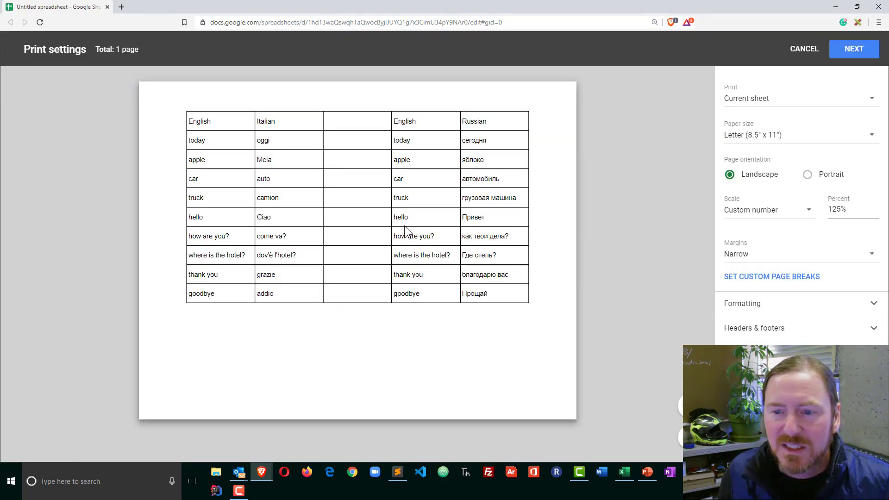
click(806, 174)
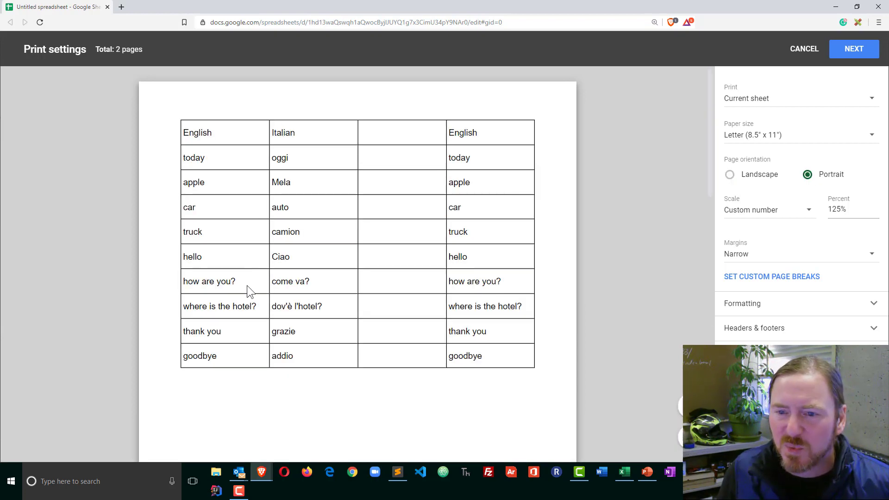